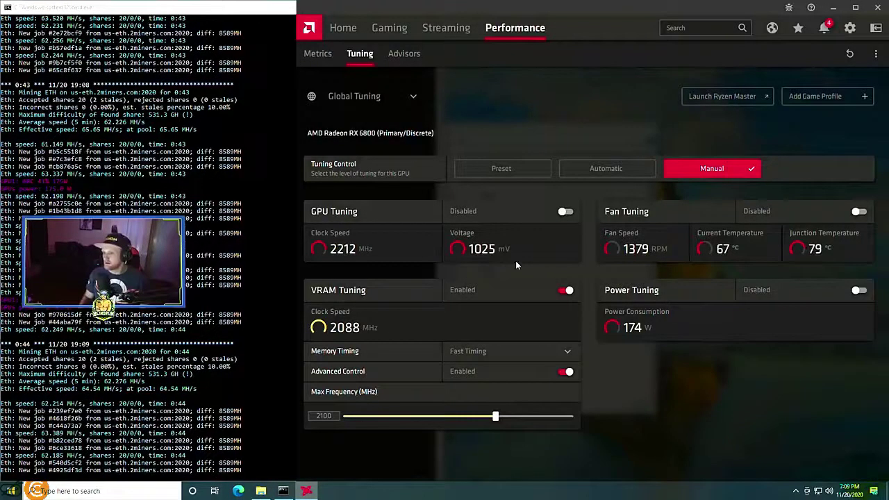
- Keep VRAM memory timing on Fast Timing and confirm the 2100 MHz maximum frequency
click(509, 349)
click(678, 393)
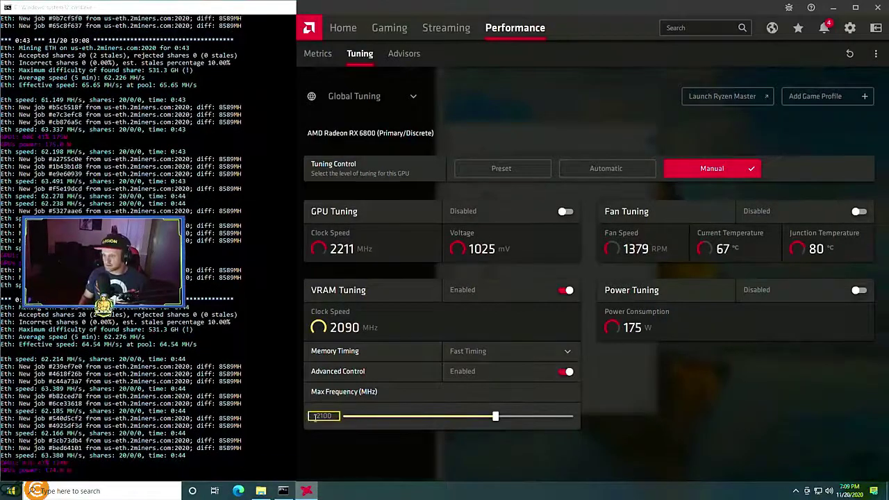
click(371, 442)
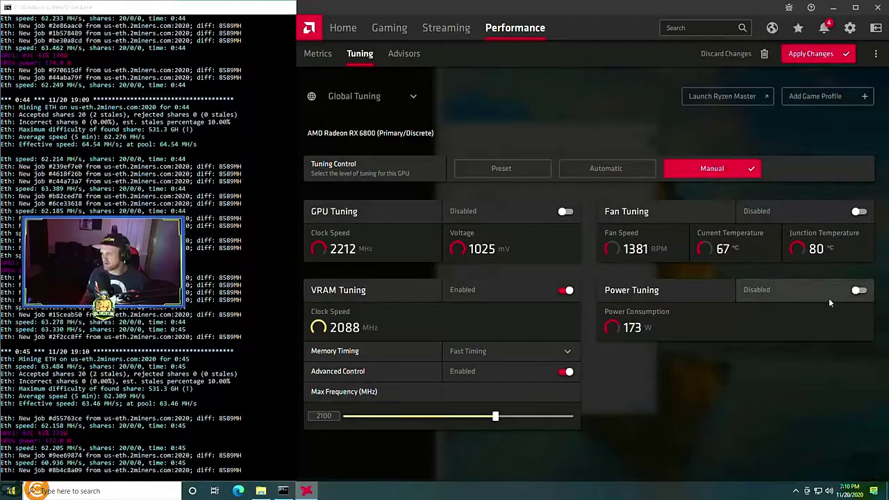
- Enable Power Tuning at a 0% power limit, leaving Fan Tuning switched off
click(858, 290)
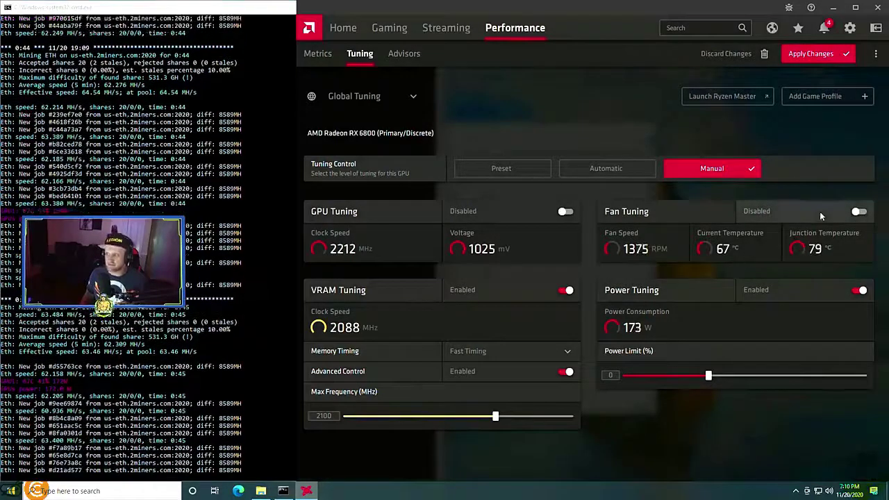
click(861, 212)
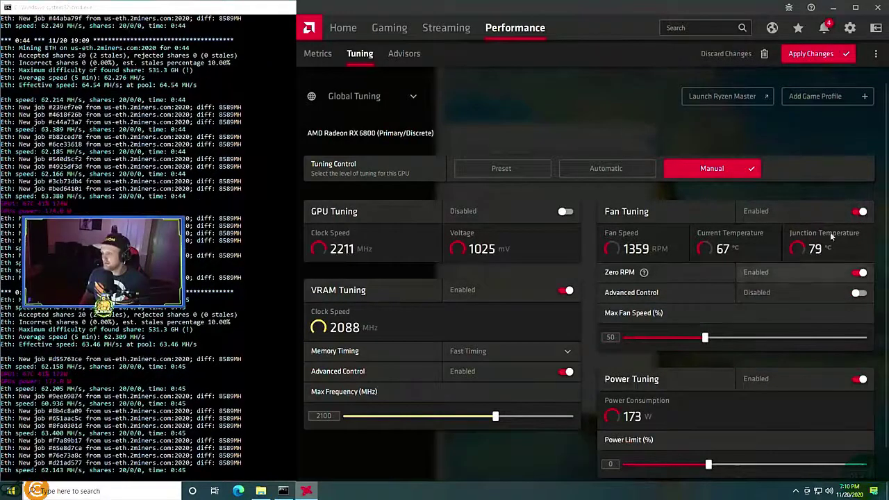
click(860, 212)
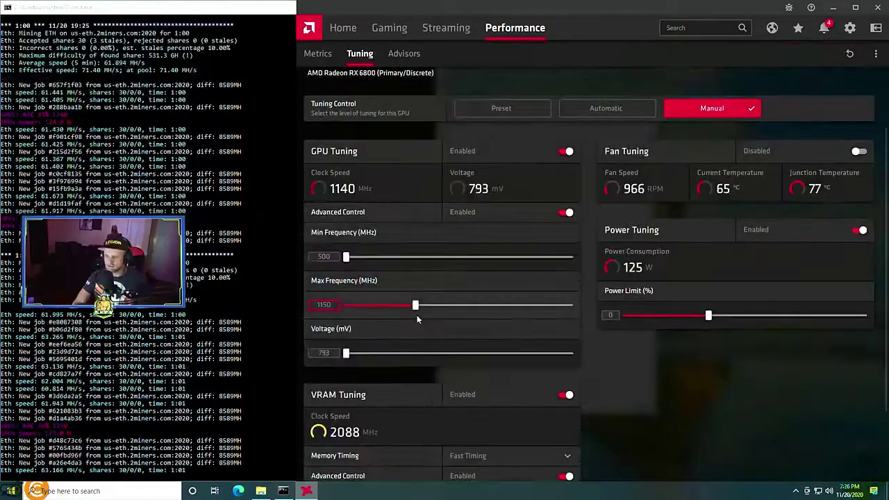
click(332, 352)
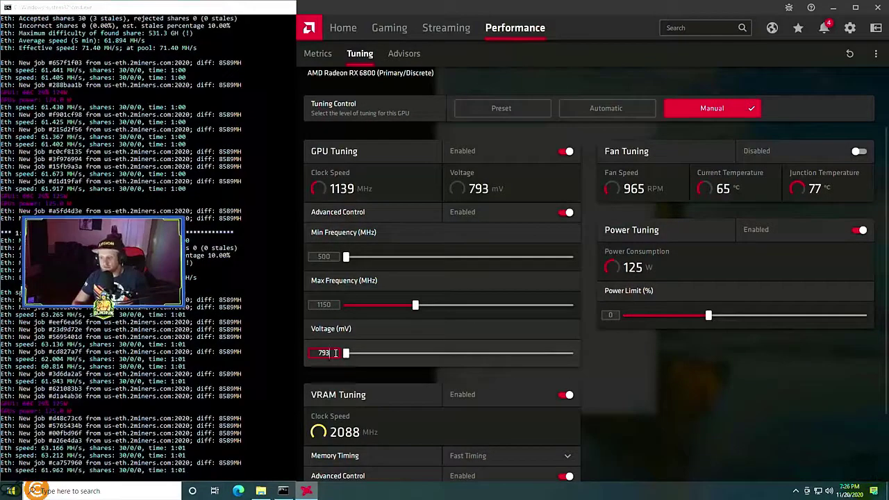
key(BackSpace)
key(BackSpace)
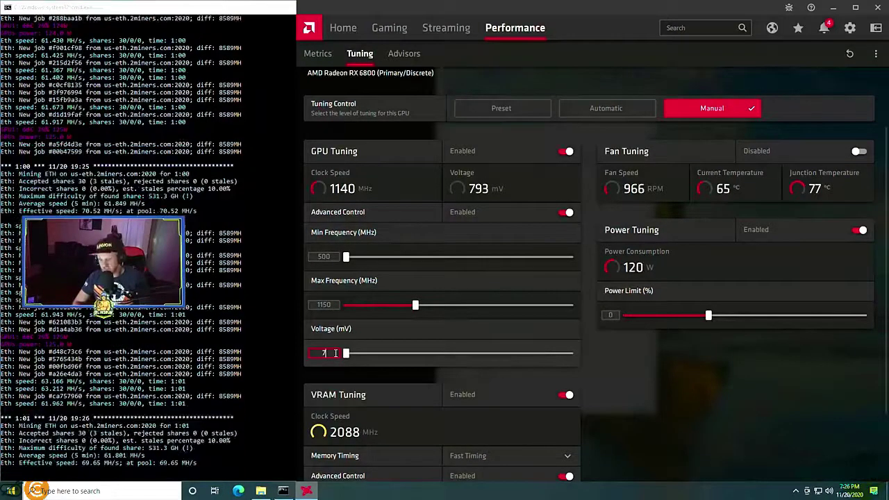
text(80)
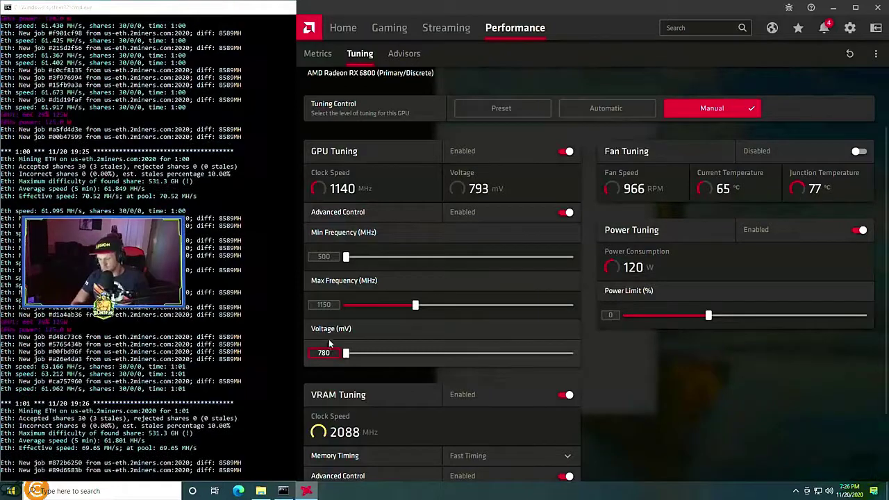
key(Return)
click(806, 54)
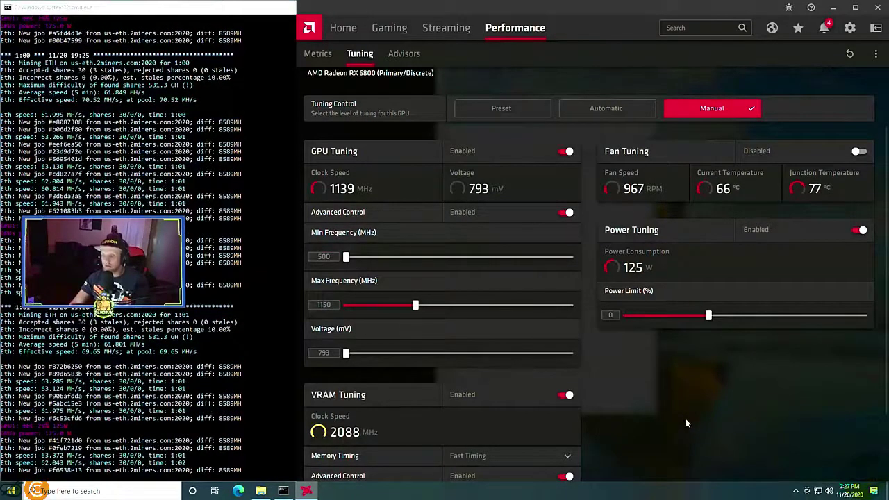
- Switch VRAM memory timing to Default and apply it
scroll(686, 422, down, 2)
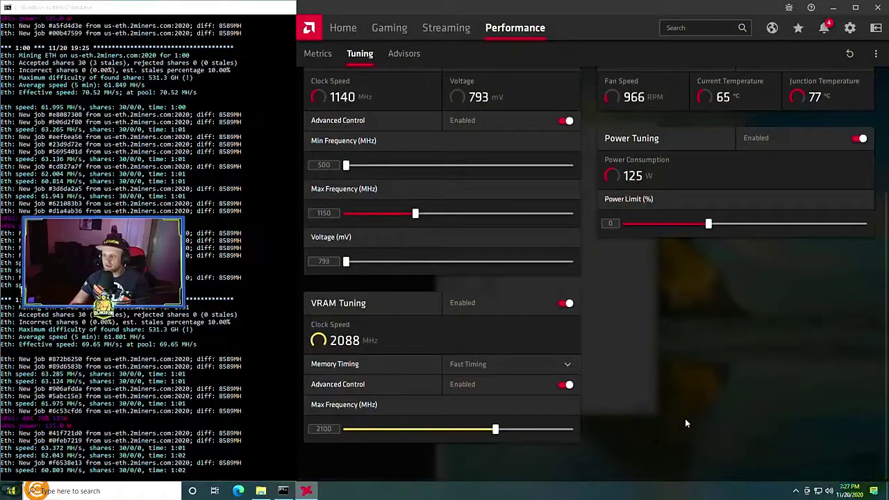
click(563, 366)
click(458, 388)
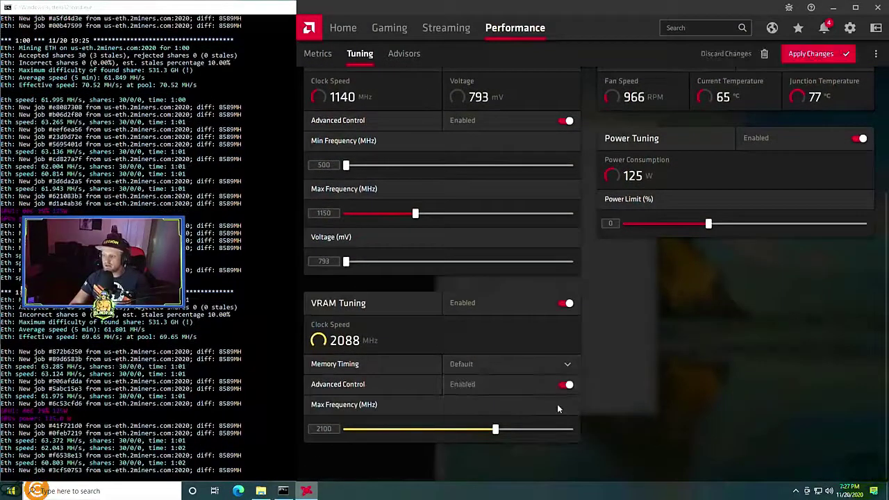
click(835, 58)
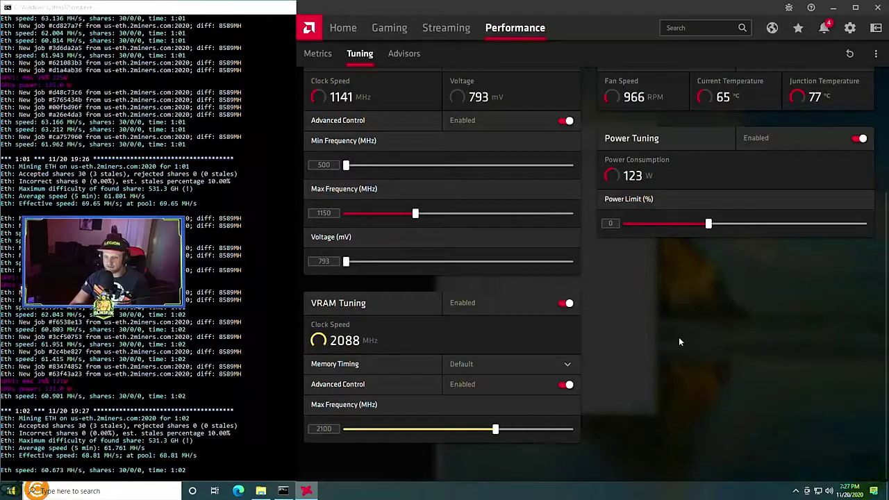
- Return memory timing to Fast Timing and apply it
click(538, 364)
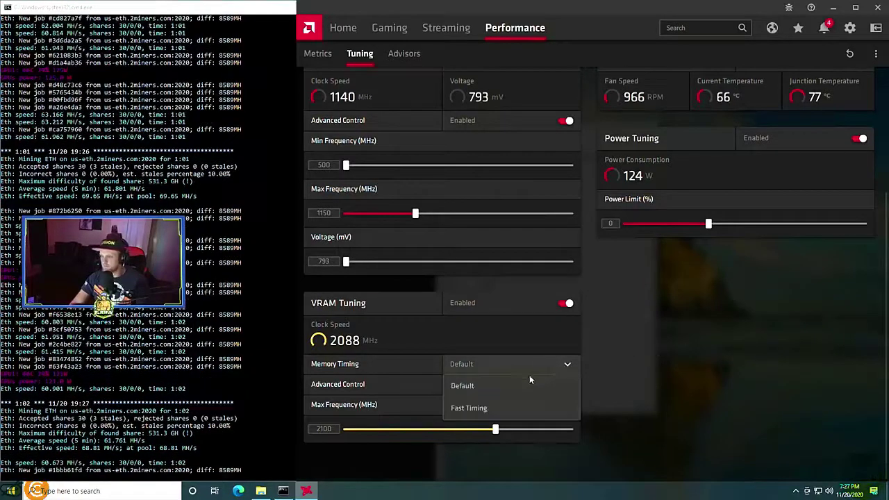
click(514, 407)
click(796, 66)
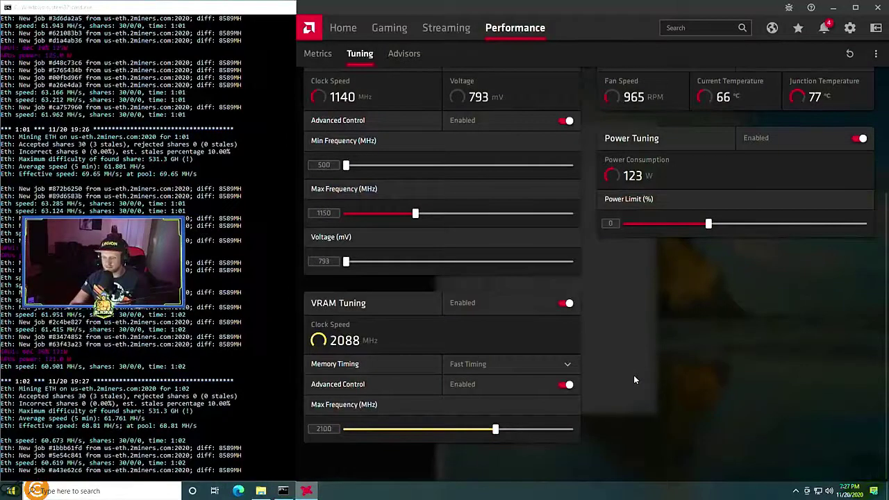
- Raise the VRAM maximum frequency from 2100 to 2110 MHz and apply it
click(332, 430)
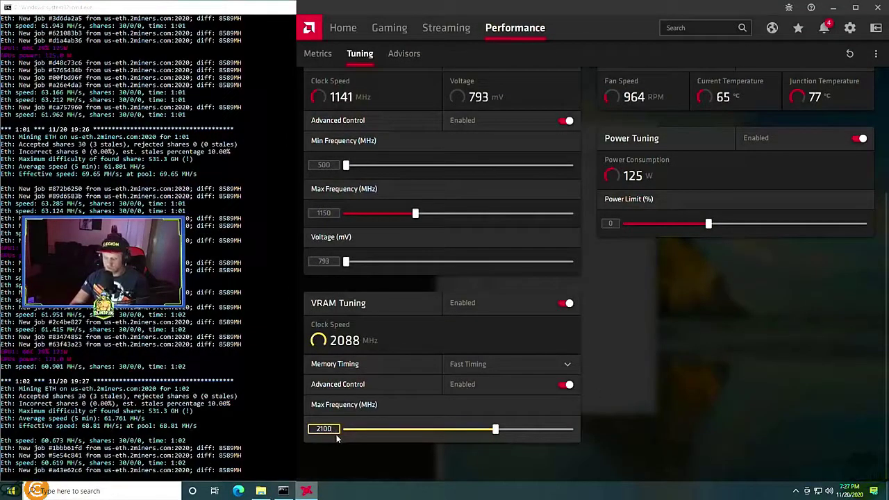
key(BackSpace)
key(BackSpace)
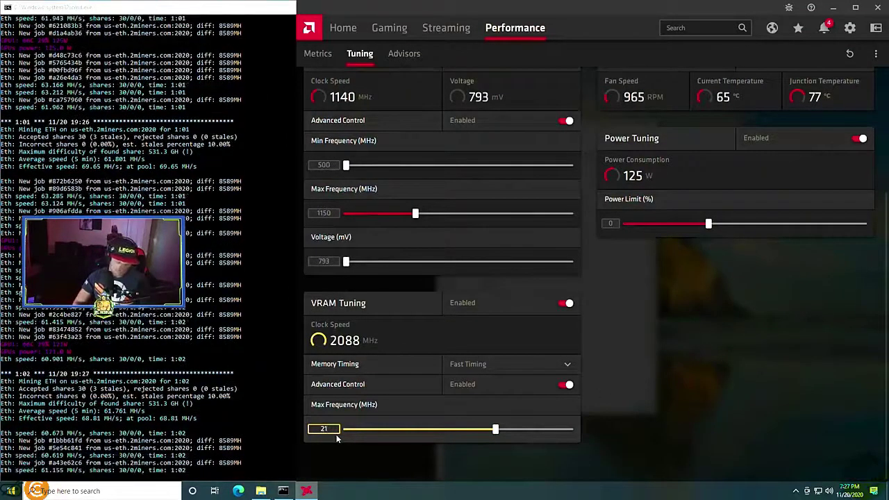
text(10)
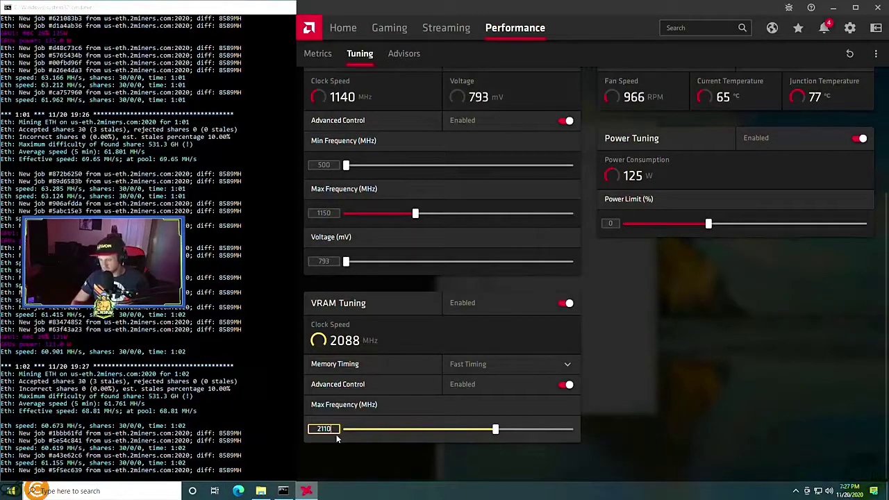
key(Return)
click(813, 56)
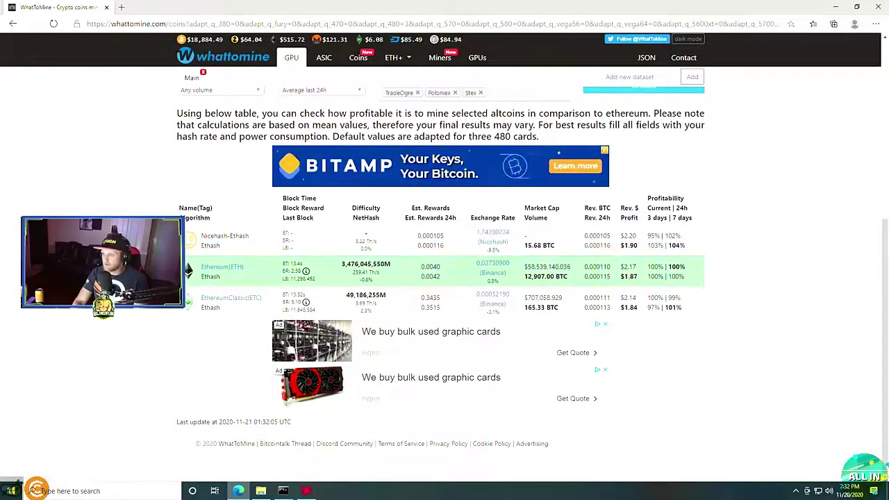
- Lower WhatToMine's electricity cost to 0.08 $/kWh and recalculate, showing Ethereum at $1.93 profit per day
scroll(213, 273, up, 4)
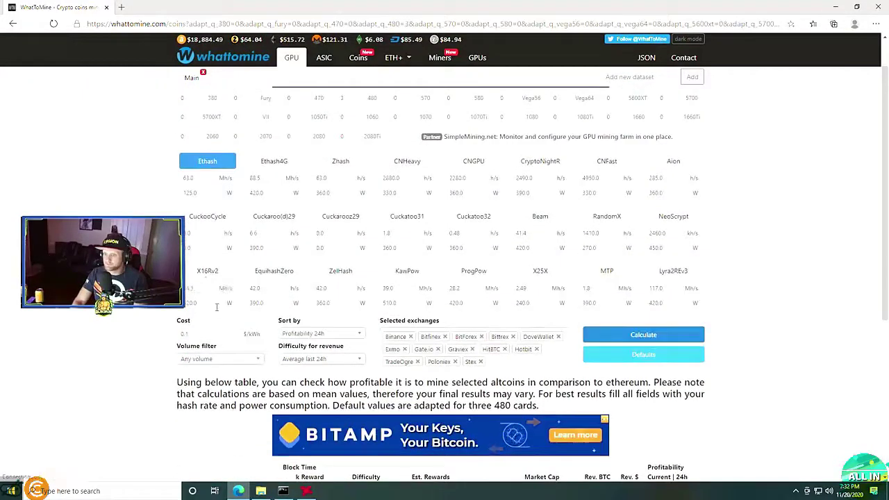
key(BackSpace)
text(08)
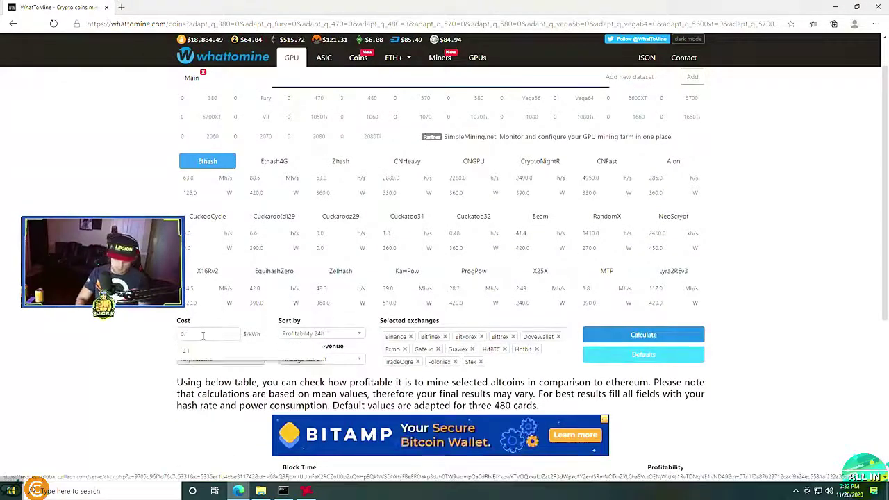
click(700, 338)
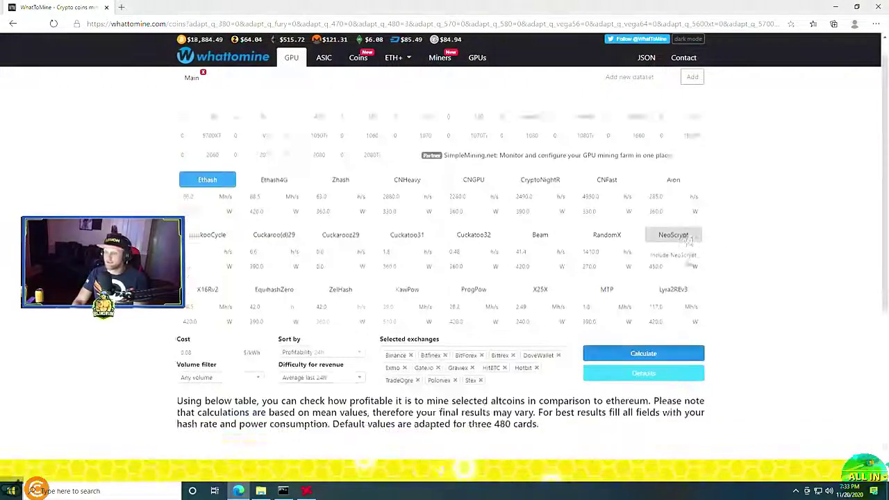
scroll(687, 267, down, 5)
scroll(684, 268, up, 1)
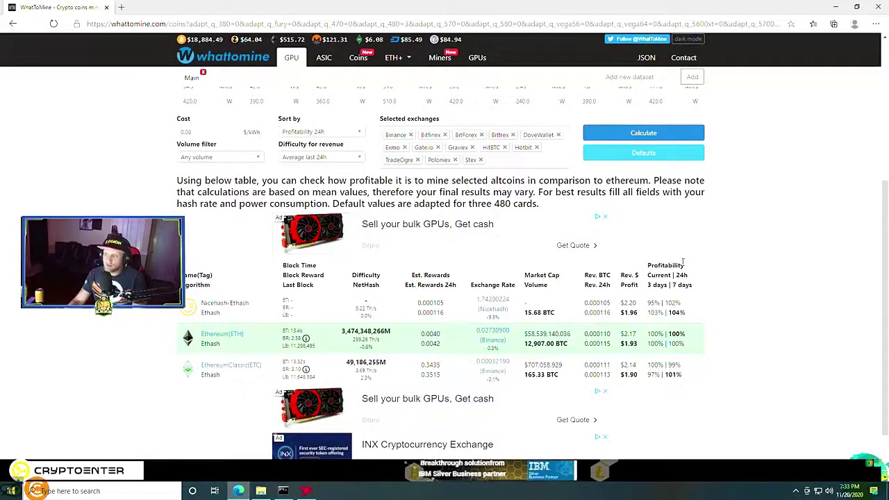
- Launch Calculator and compute 2.17 × 30, giving 65.1
click(111, 491)
text(calc)
key(Return)
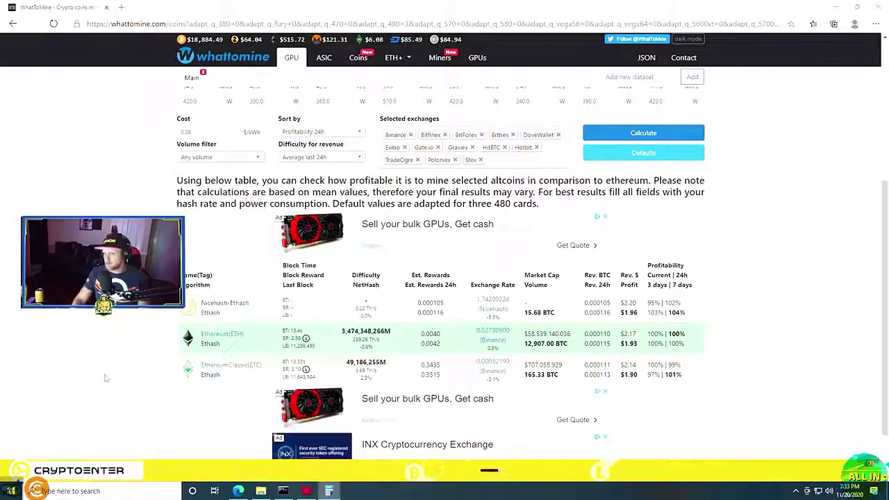
text(2.)
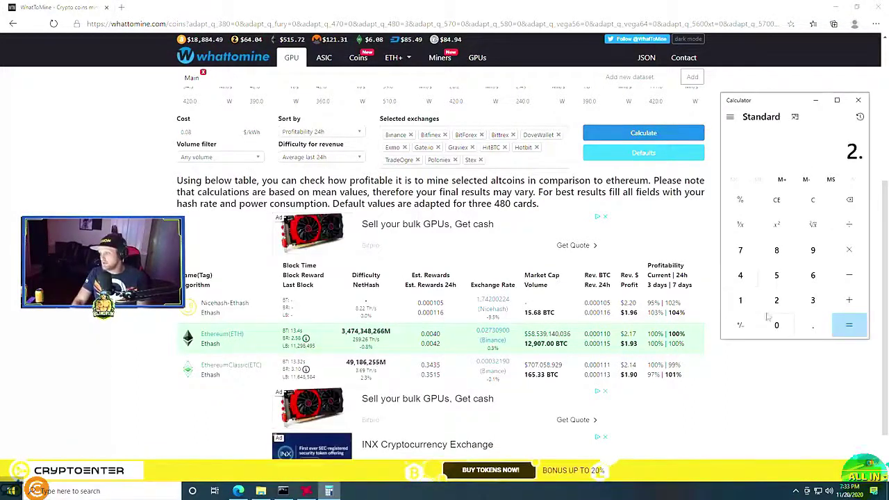
text(17)
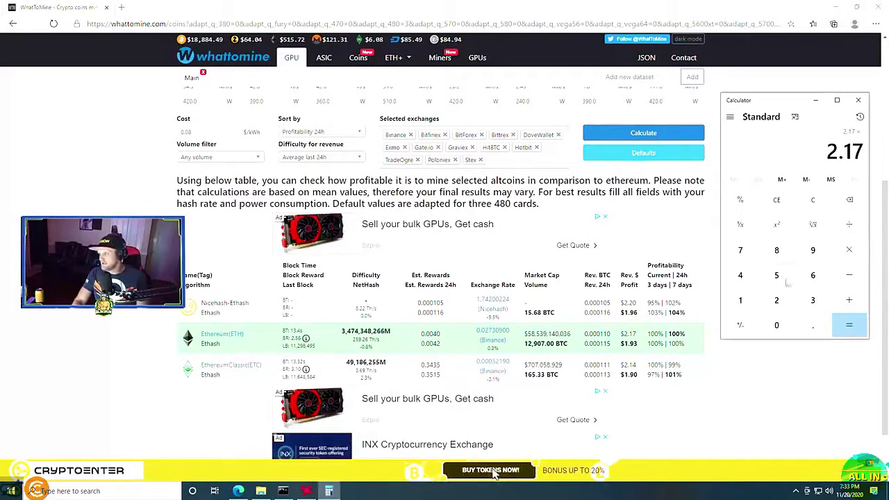
text(*30)
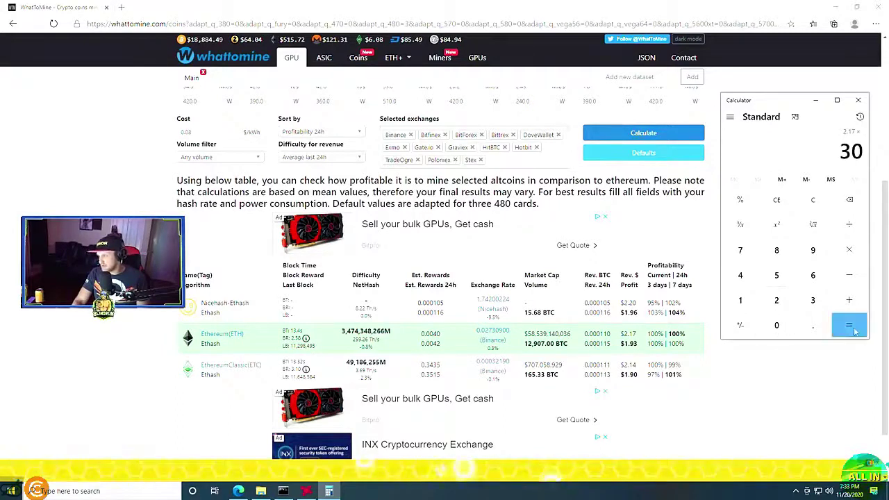
click(855, 331)
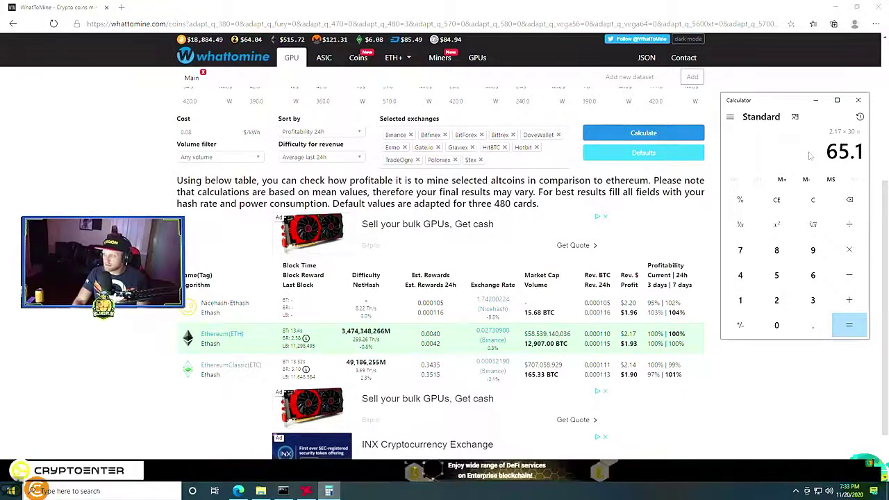
- Clear the result and compute 579 ÷ 2.17, giving 266.8202764976959
click(813, 201)
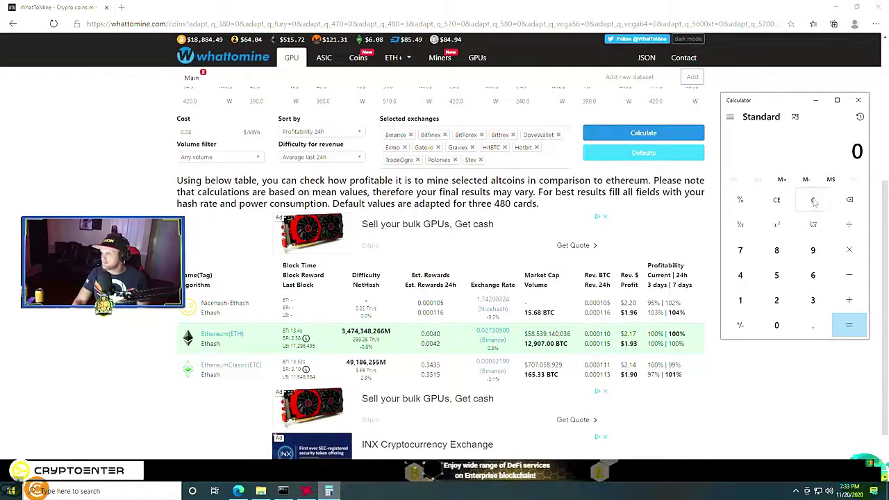
click(778, 275)
key(7)
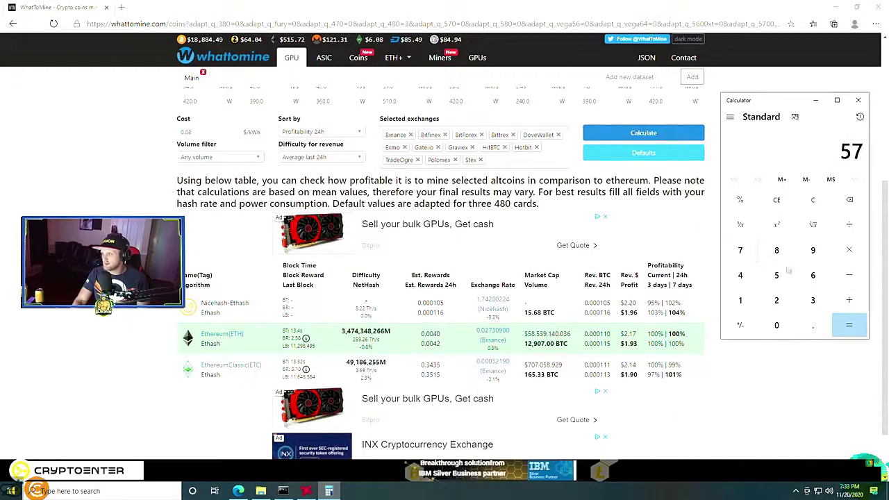
click(812, 250)
click(849, 250)
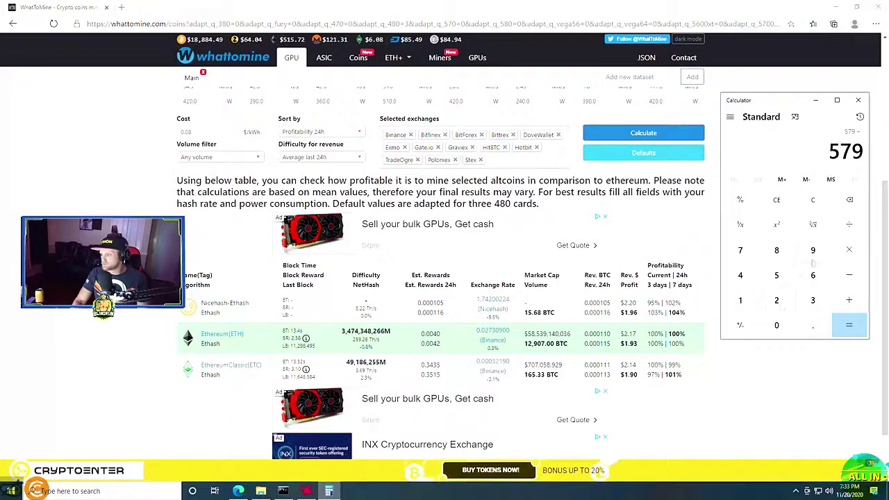
text(2.7)
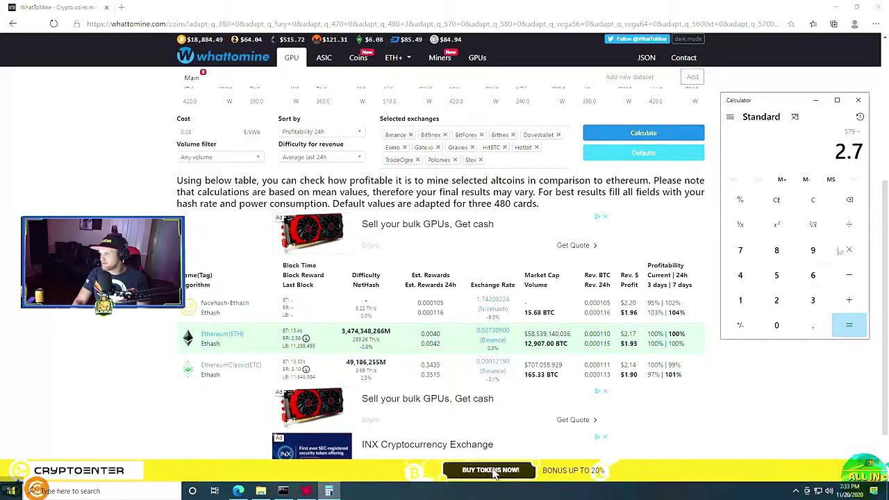
click(849, 201)
text(17)
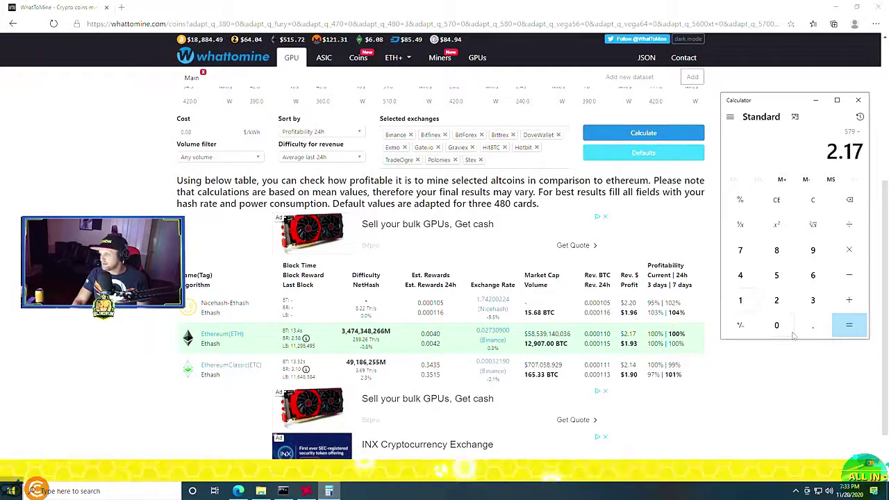
click(849, 327)
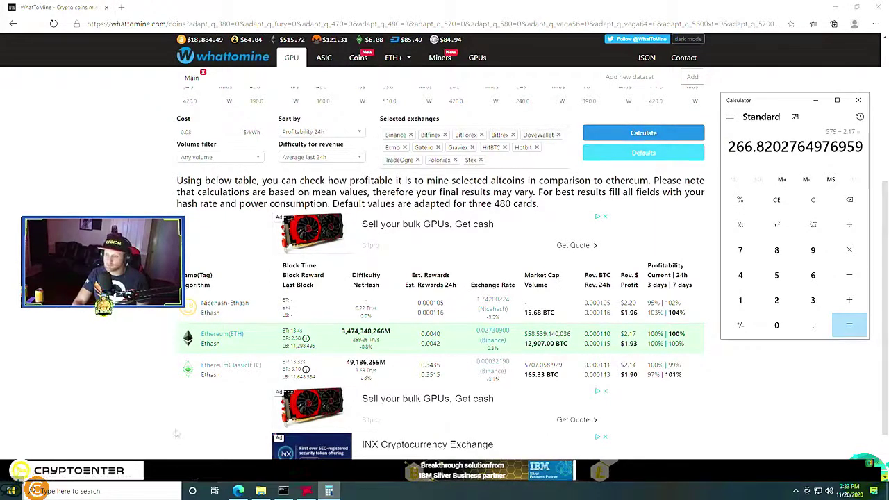
- Open the Windows Start menu over WhatToMine and Calculator
key(super)
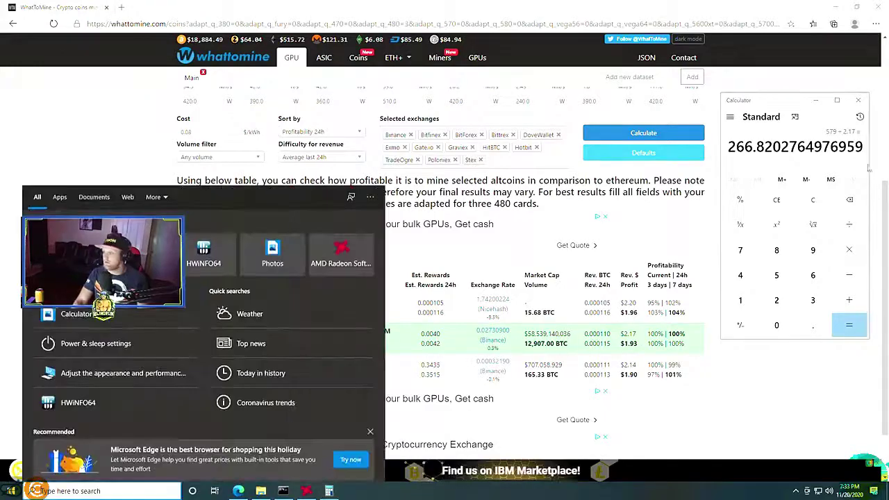